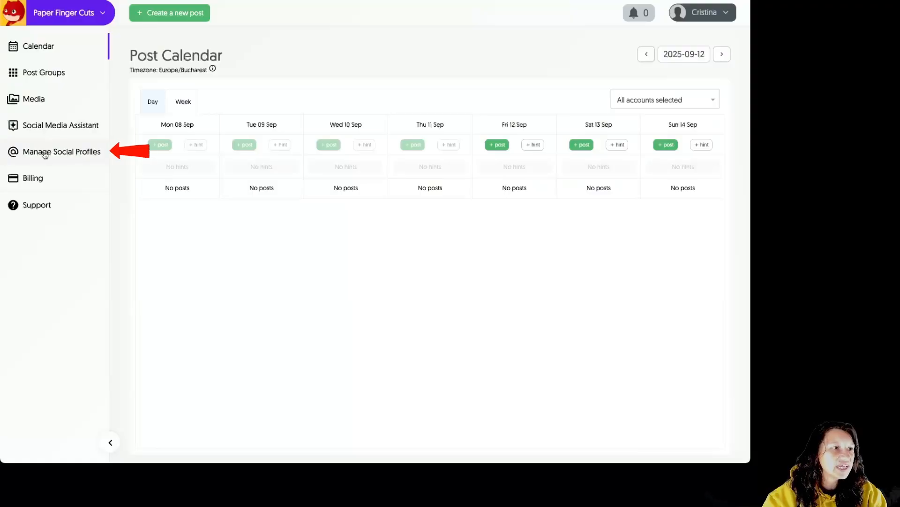
Step: Open the social profiles management page and view which networks can be added as profiles
left_click(68, 154)
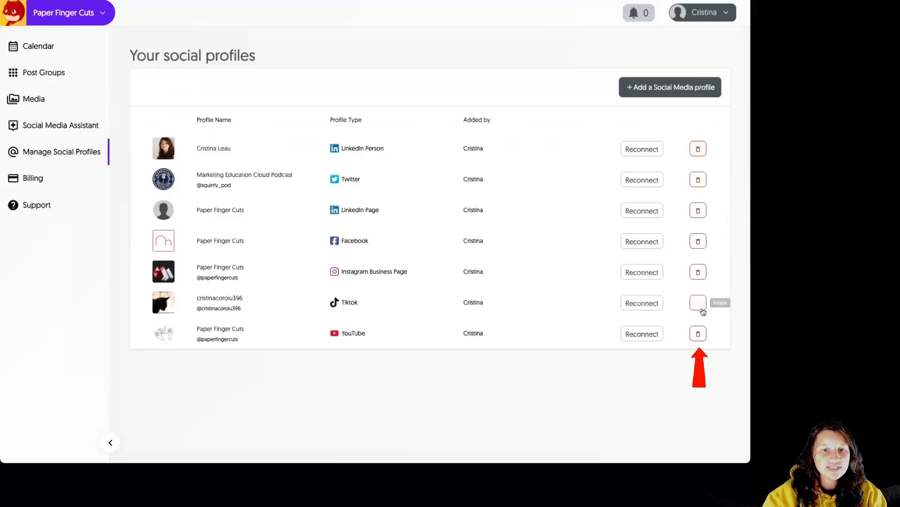
left_click(692, 93)
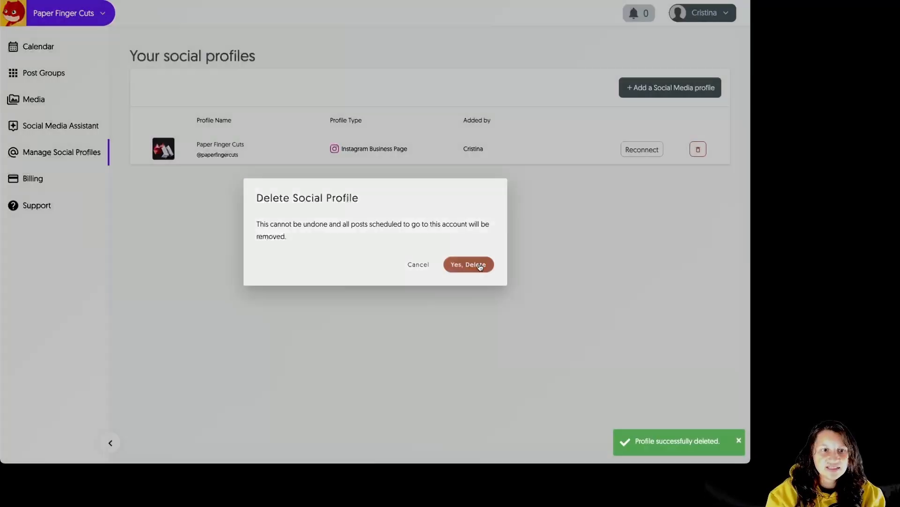
left_click(479, 267)
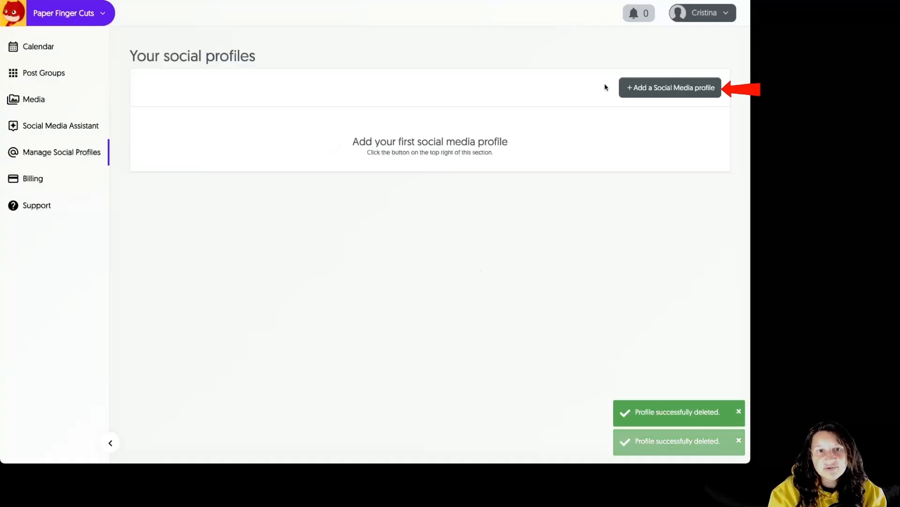
Step: Add a Twitter profile, accepting all cookies on X and authorizing Squirrly Social for the Marketing Education Cloud Podcast account
left_click(675, 91)
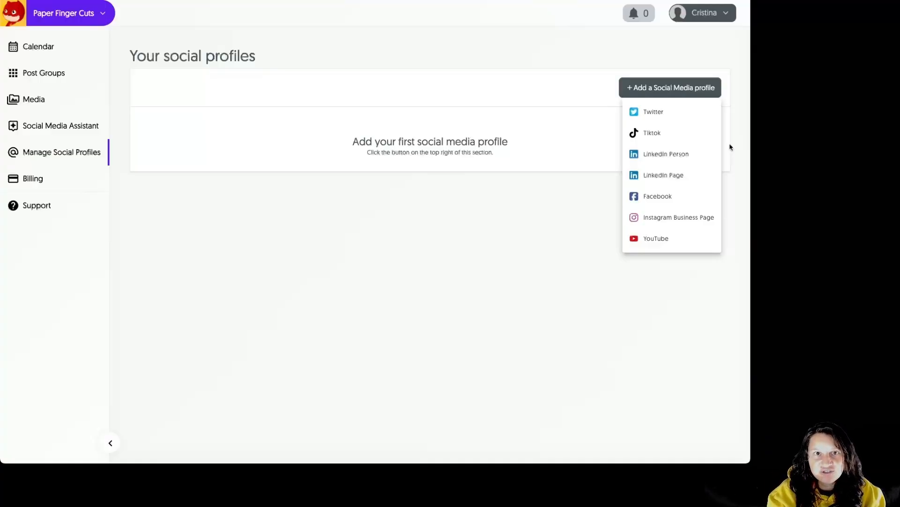
left_click(661, 113)
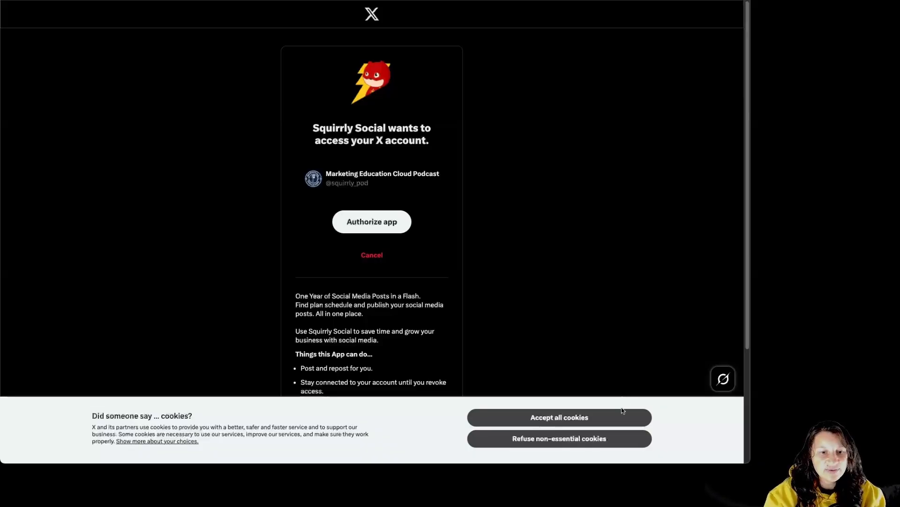
left_click(623, 412)
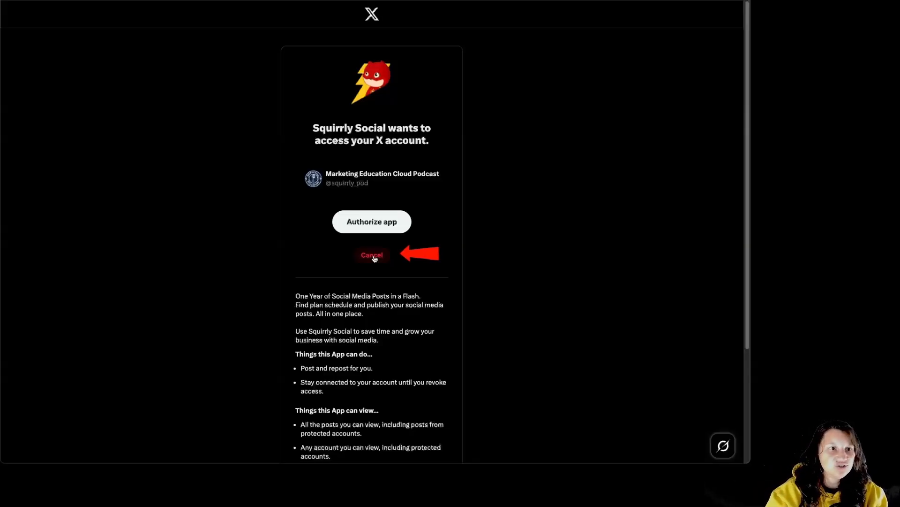
left_click(389, 228)
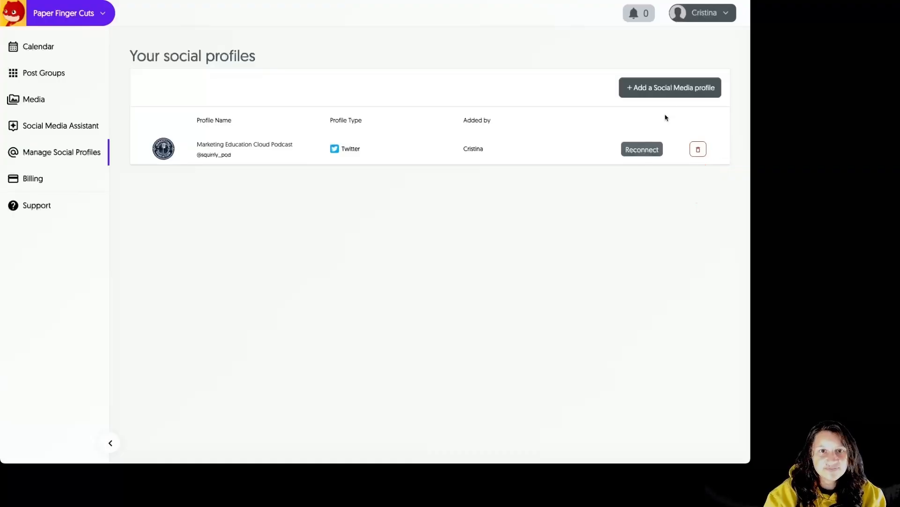
Step: Add a TikTok profile and approve all the access Squirrly Social requests for the signed-in TikTok account
left_click(699, 90)
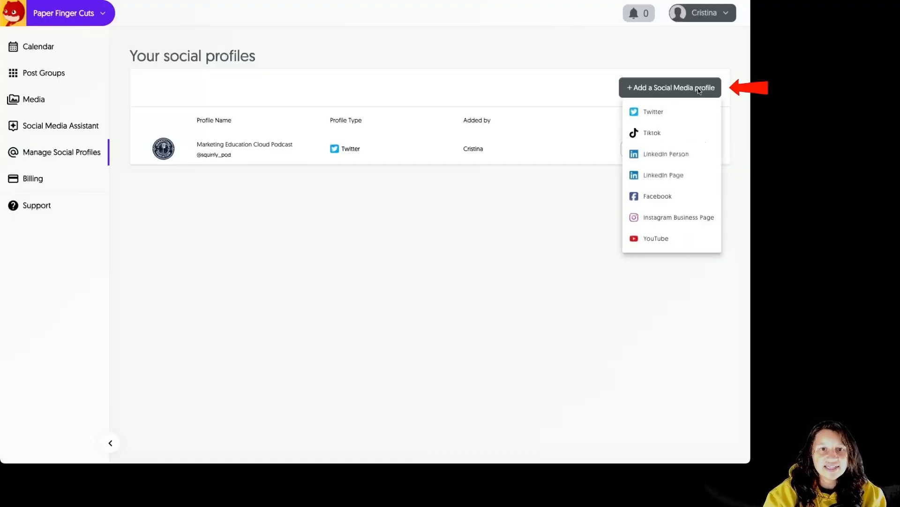
left_click(666, 135)
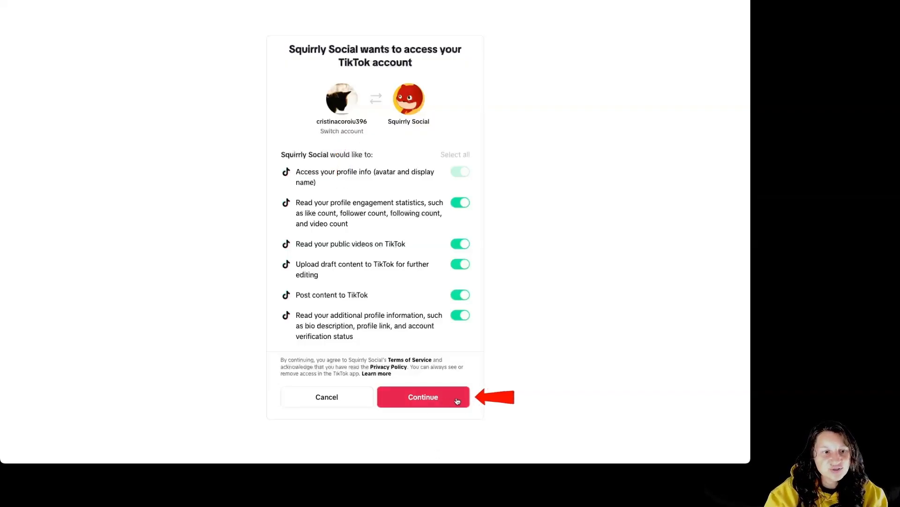
left_click(440, 397)
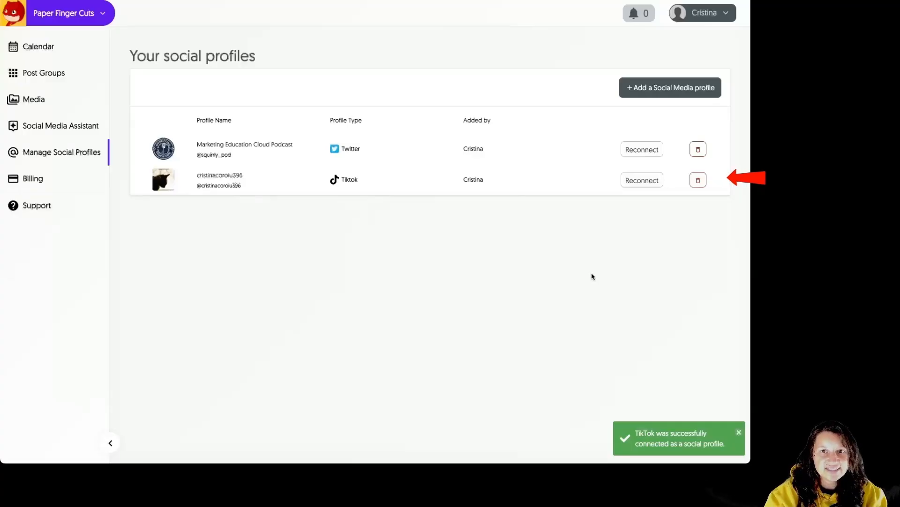
Step: Add a LinkedIn Person profile and allow Squirrly Social to access the signed-in LinkedIn account
left_click(680, 93)
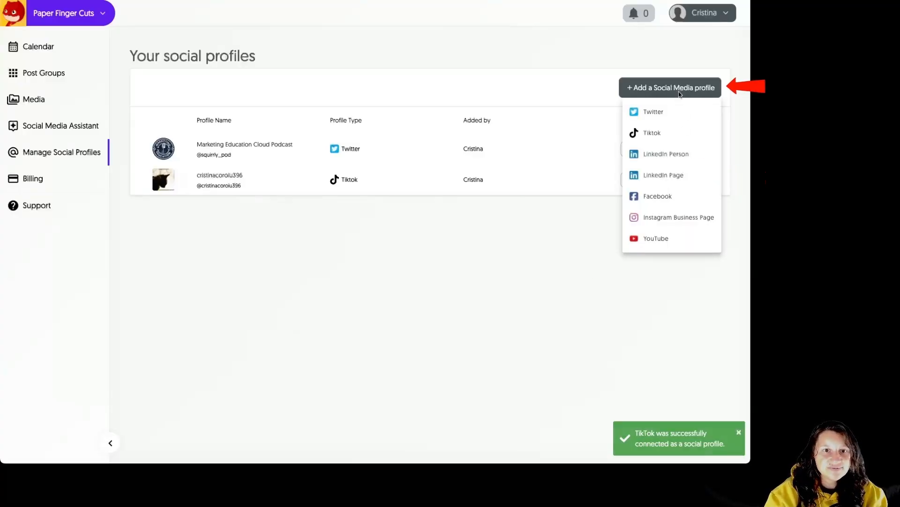
left_click(672, 155)
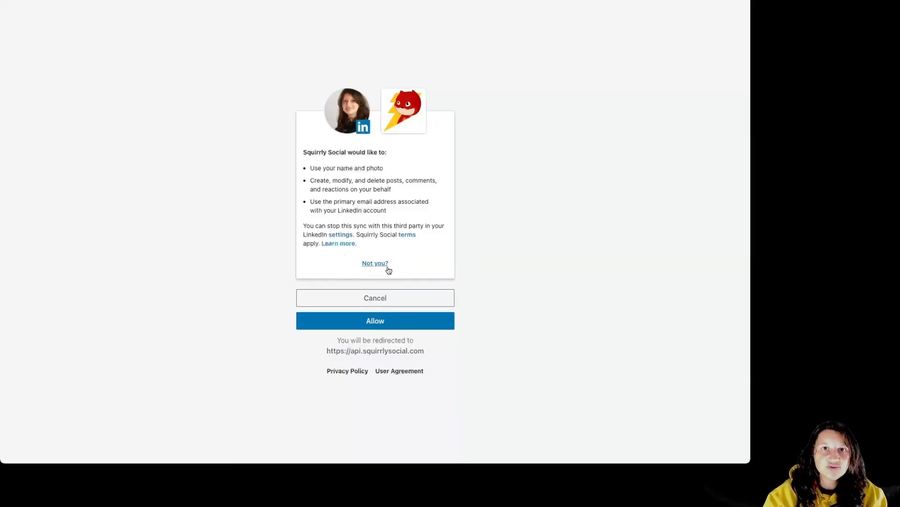
left_click(407, 322)
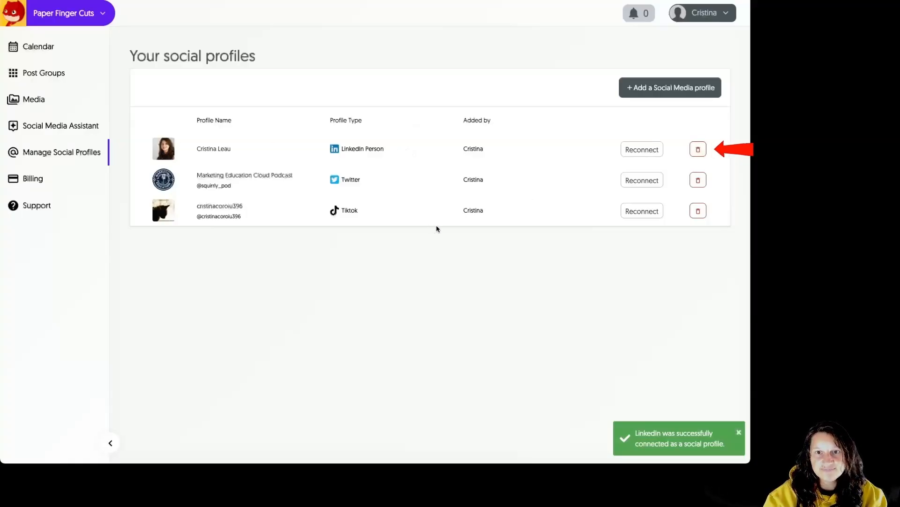
Step: Add a LinkedIn Page profile, selecting the Paper Finger Cuts page and saving the selection
left_click(656, 92)
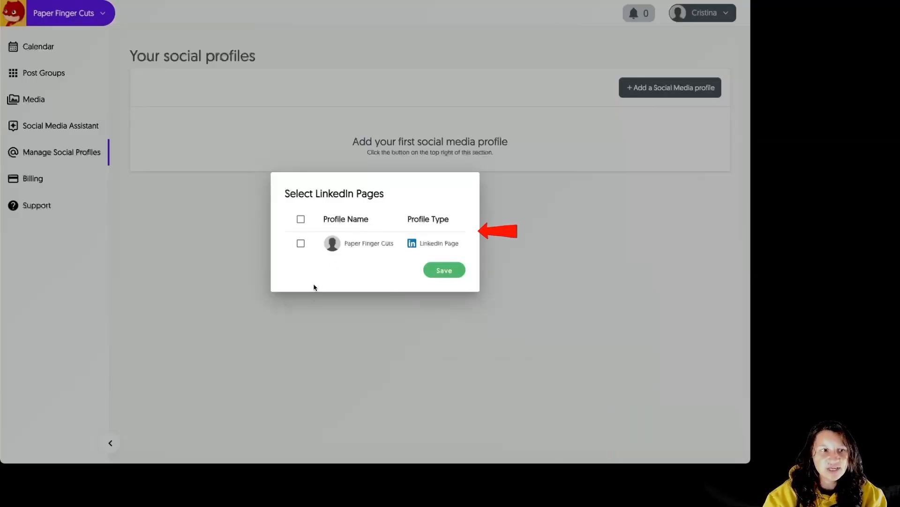
left_click(308, 245)
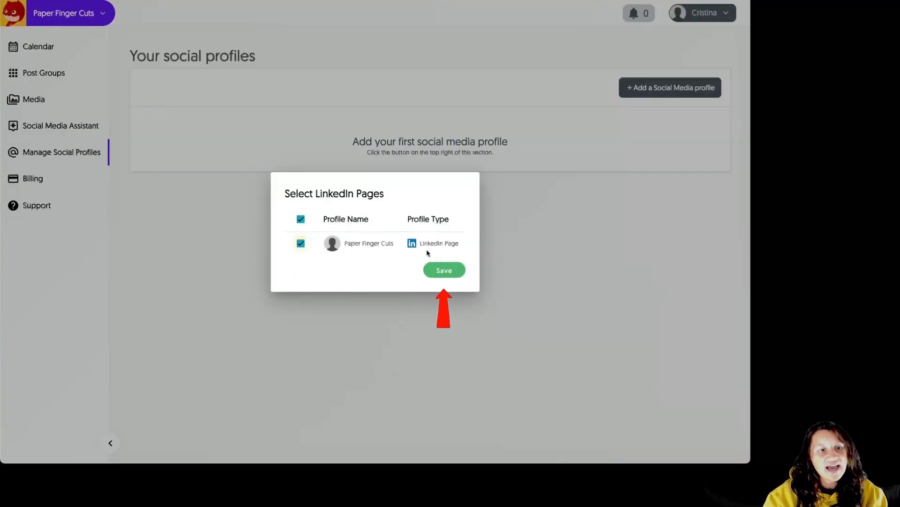
left_click(442, 277)
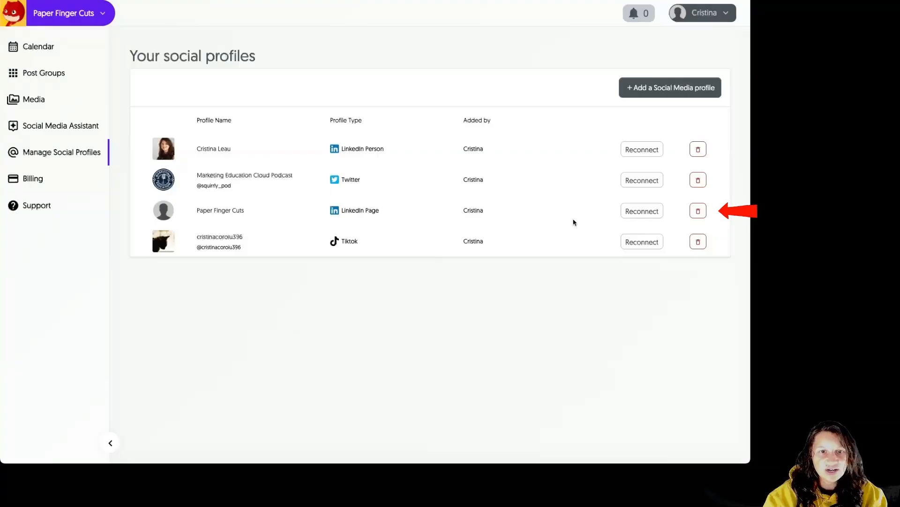
Step: Start adding a Facebook profile and reconnect the Paper Finger Cuts business portfolio to Squirrly Social
left_click(687, 89)
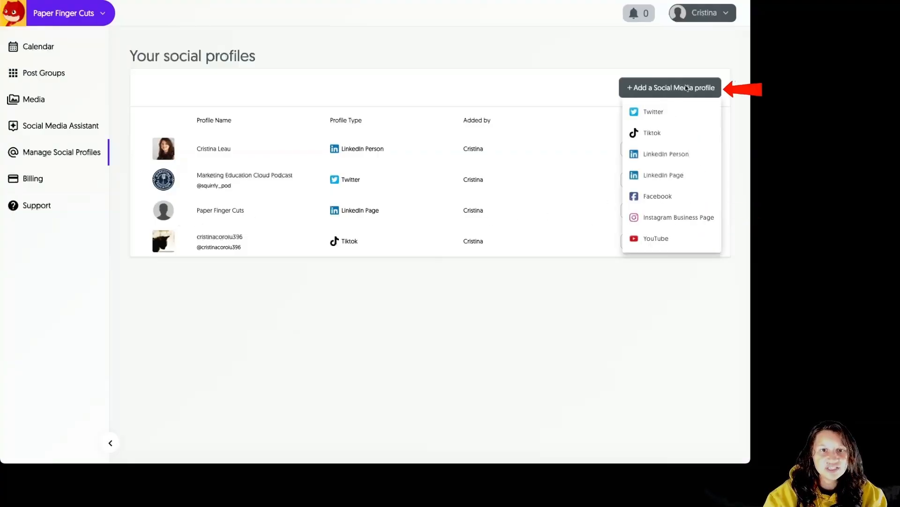
left_click(676, 203)
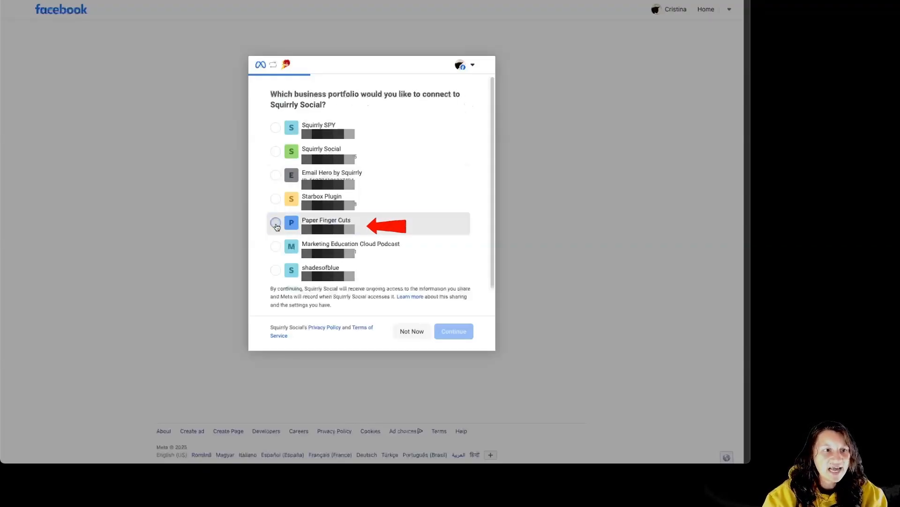
left_click(387, 231)
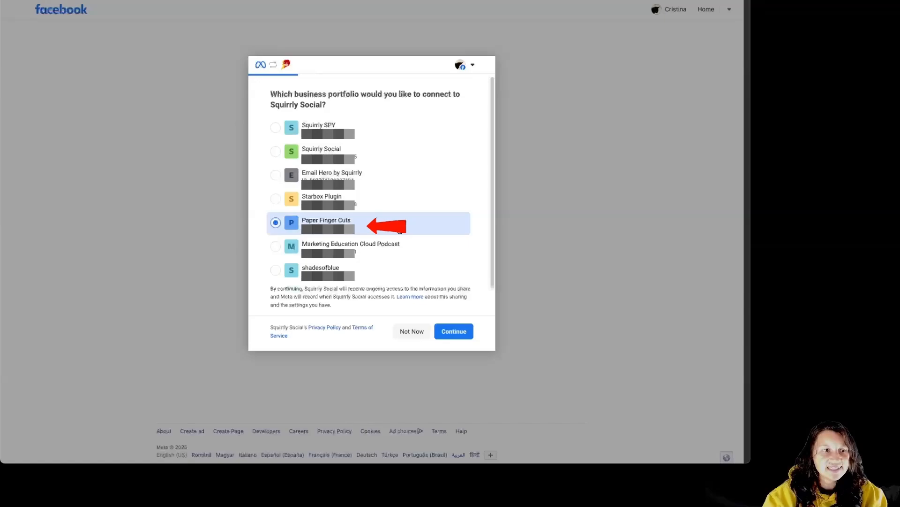
left_click(459, 338)
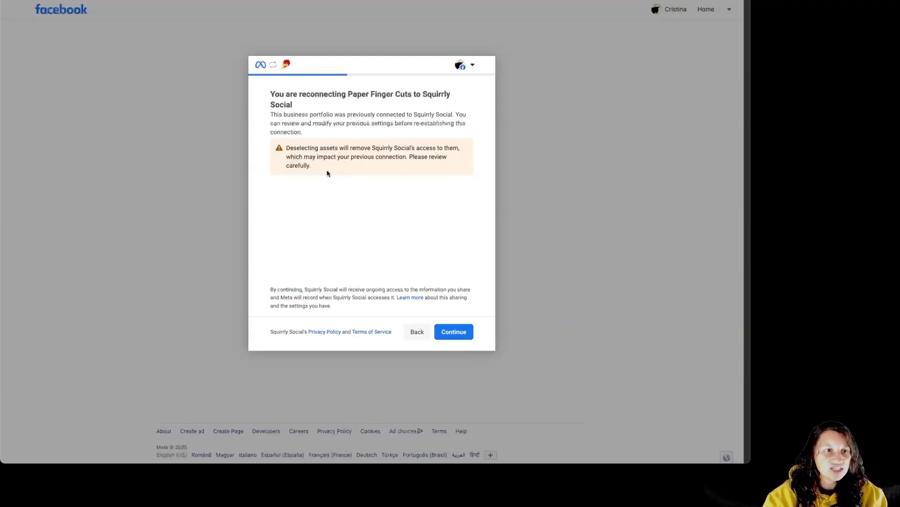
left_click(454, 332)
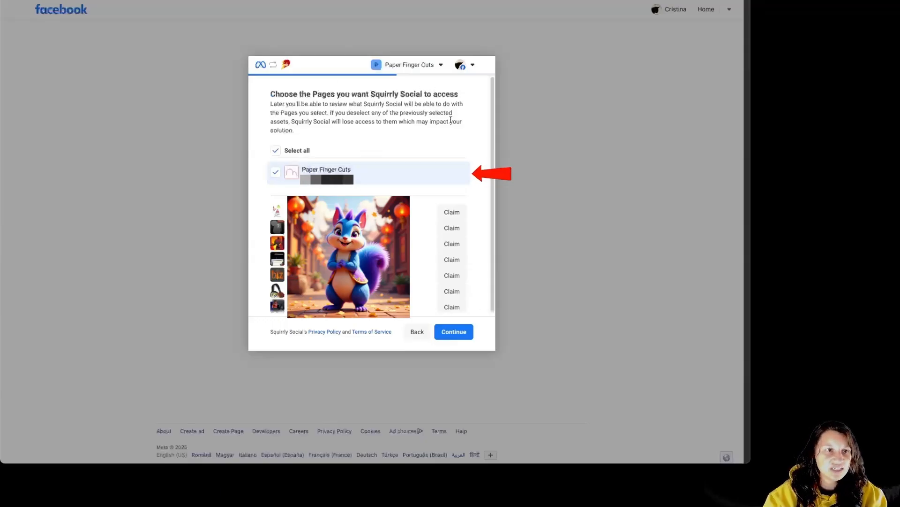
Step: Grant access to the Paper Finger Cuts Page and the paperfingercuts Instagram account, then save and finish the connection
left_click(456, 333)
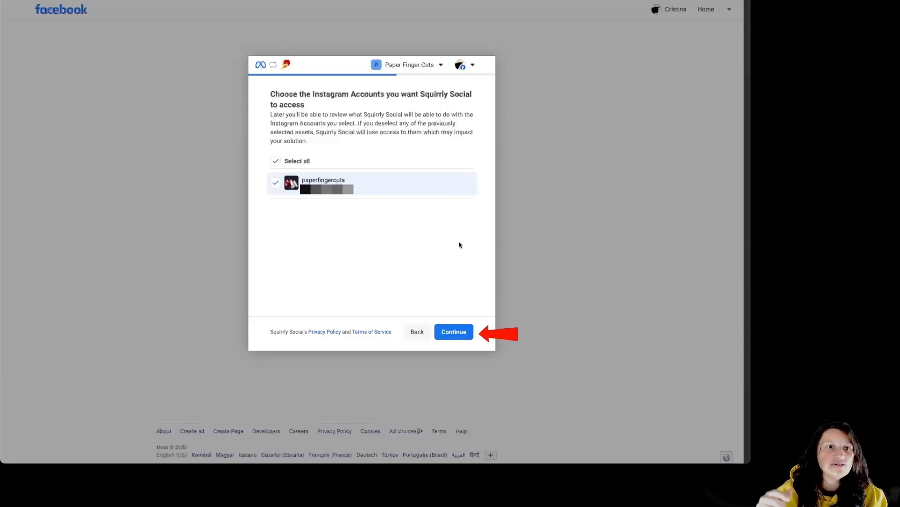
left_click(454, 331)
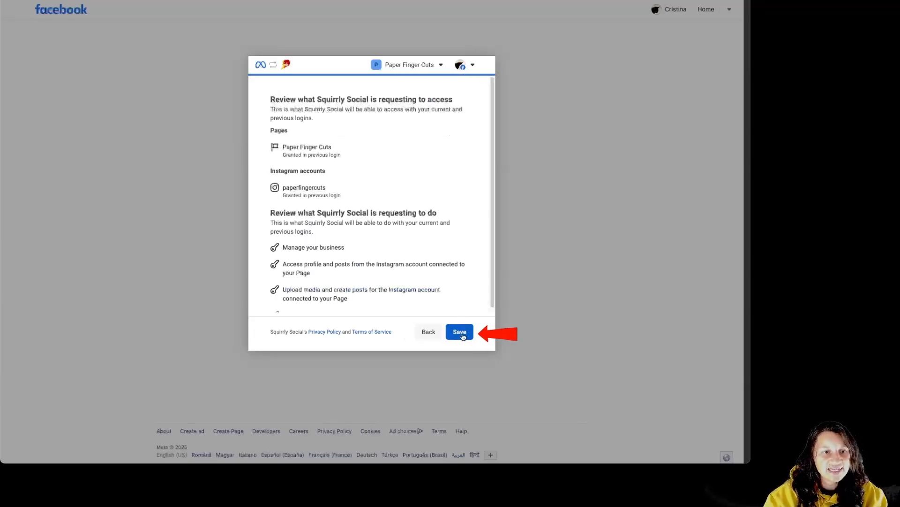
left_click(461, 336)
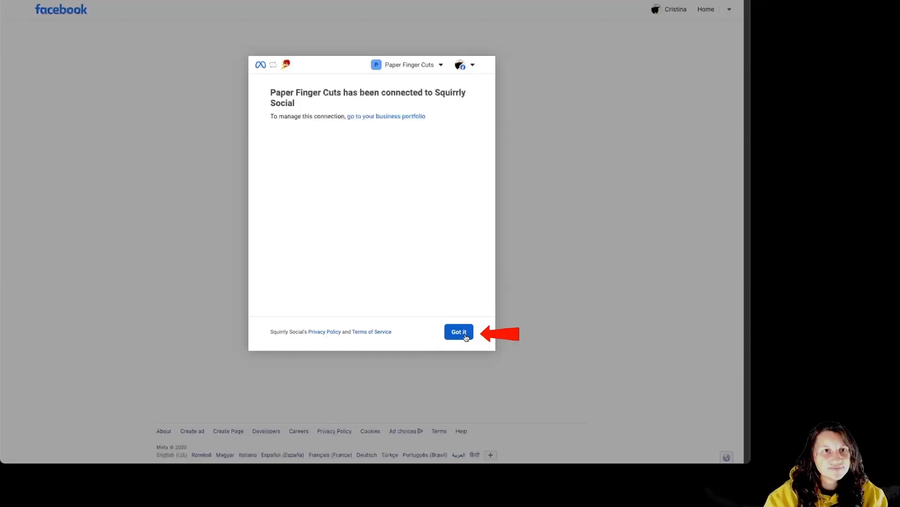
left_click(465, 334)
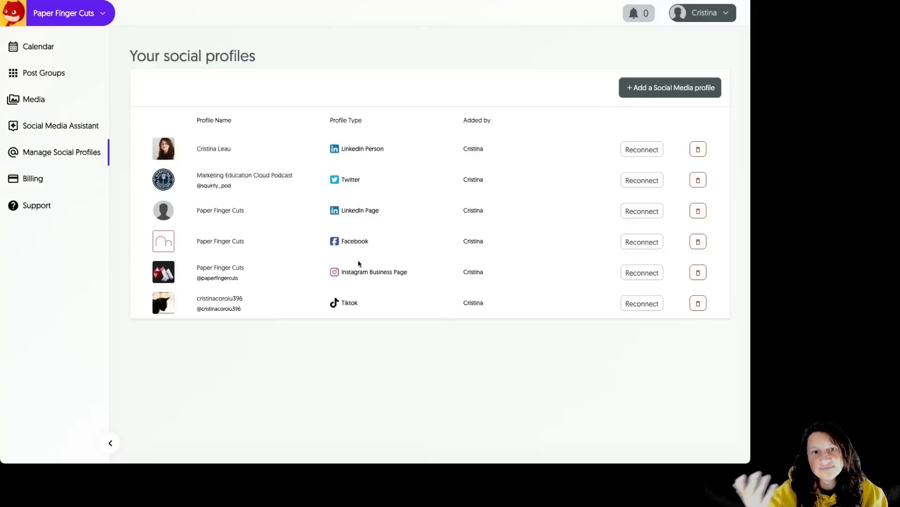
Step: Add a YouTube profile, granting Squirrly Social all listed permissions to manage videos and view the account
left_click(694, 89)
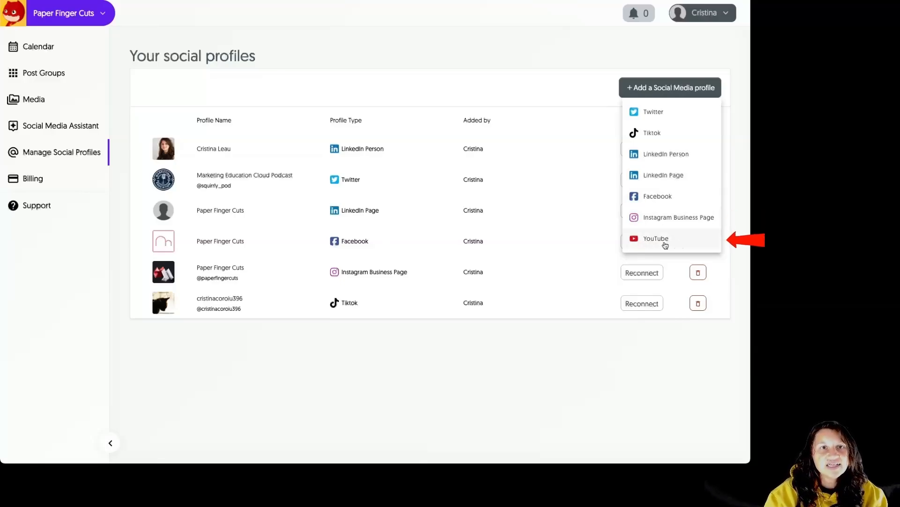
left_click(685, 241)
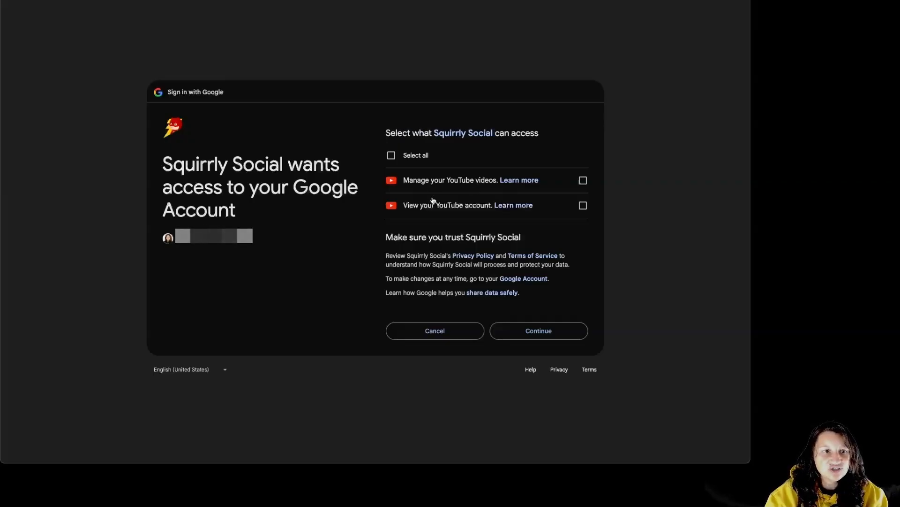
left_click(391, 161)
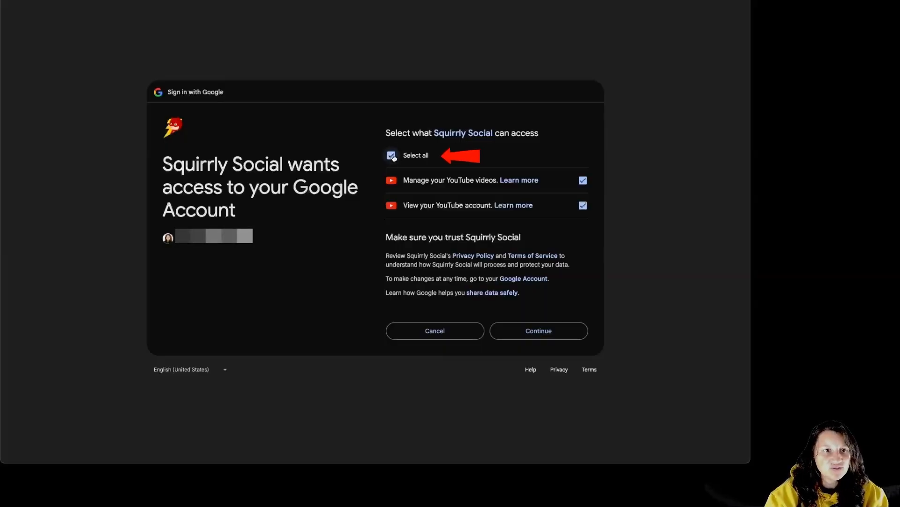
left_click(555, 337)
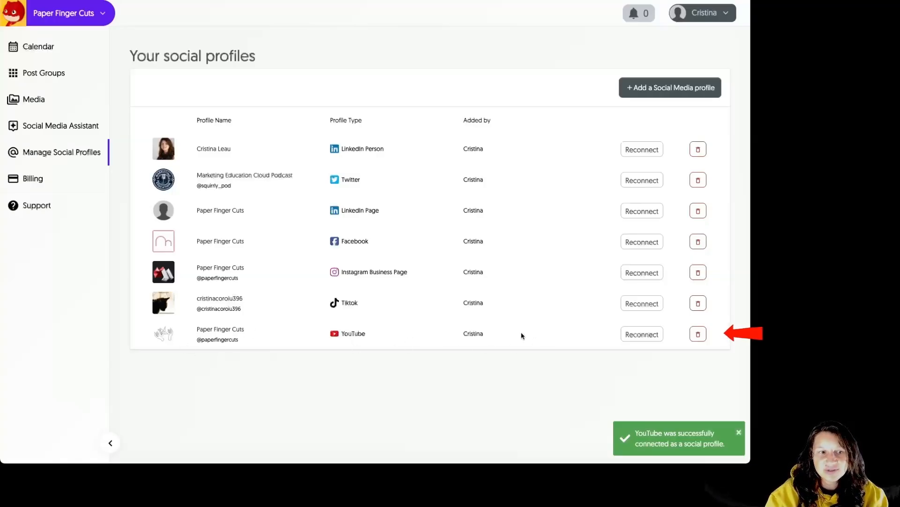
left_click(654, 91)
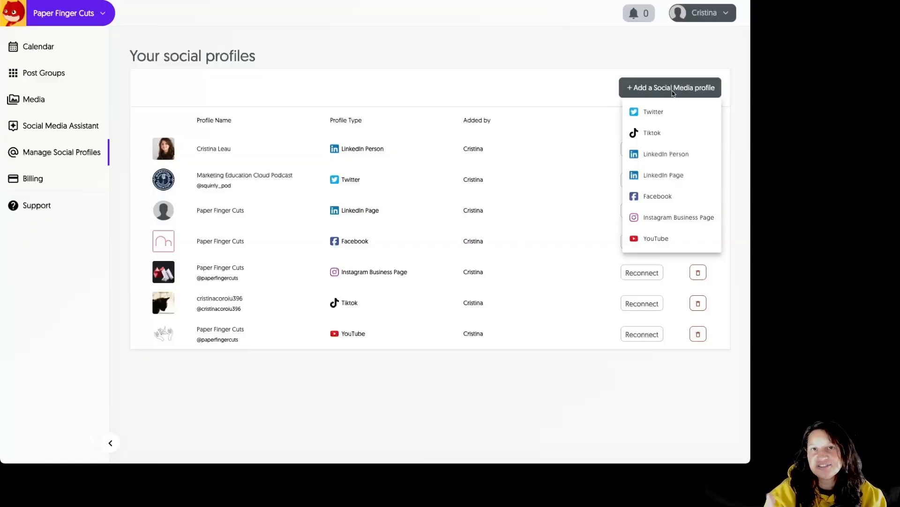
left_click(575, 140)
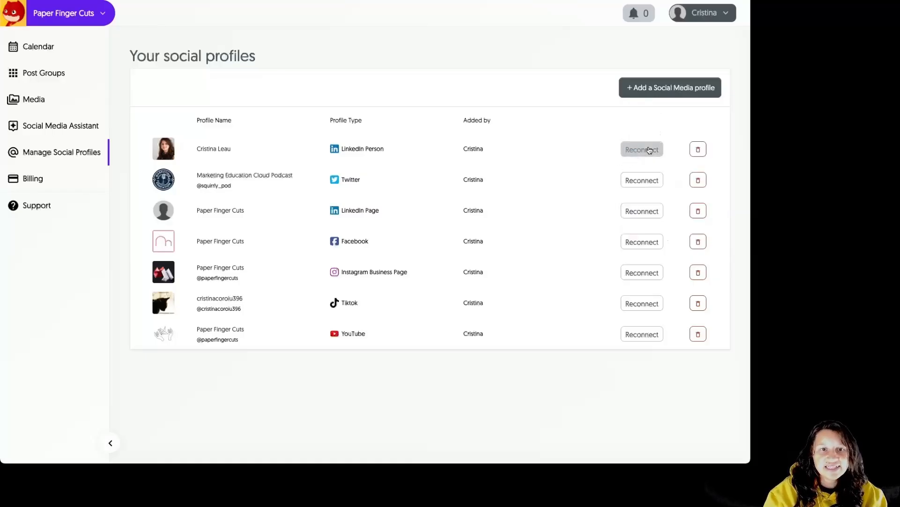